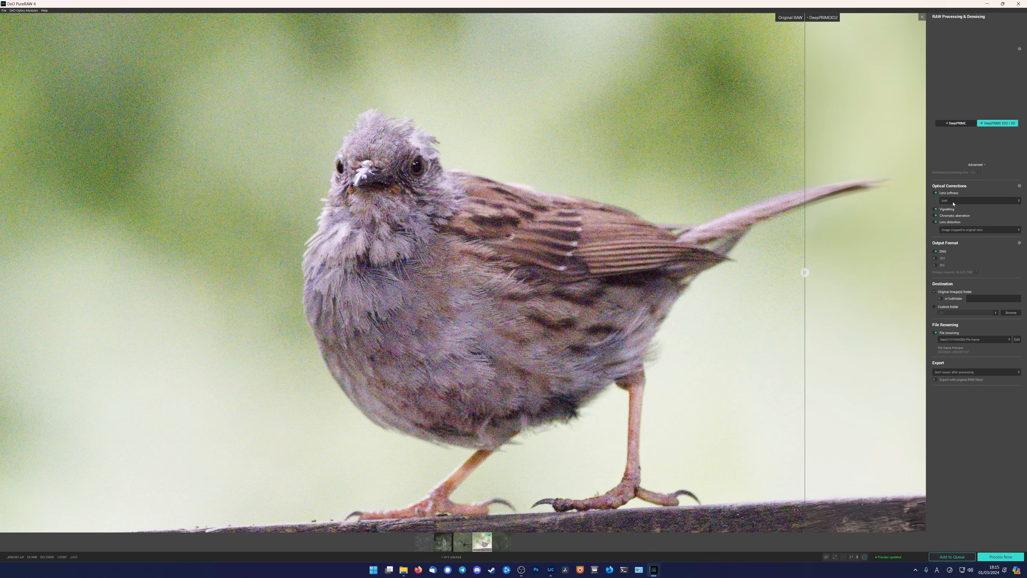
Select Soft lens softness and compare the original RAW with the denoised preview, including a close view of the bird's breast feathers.
click(952, 201)
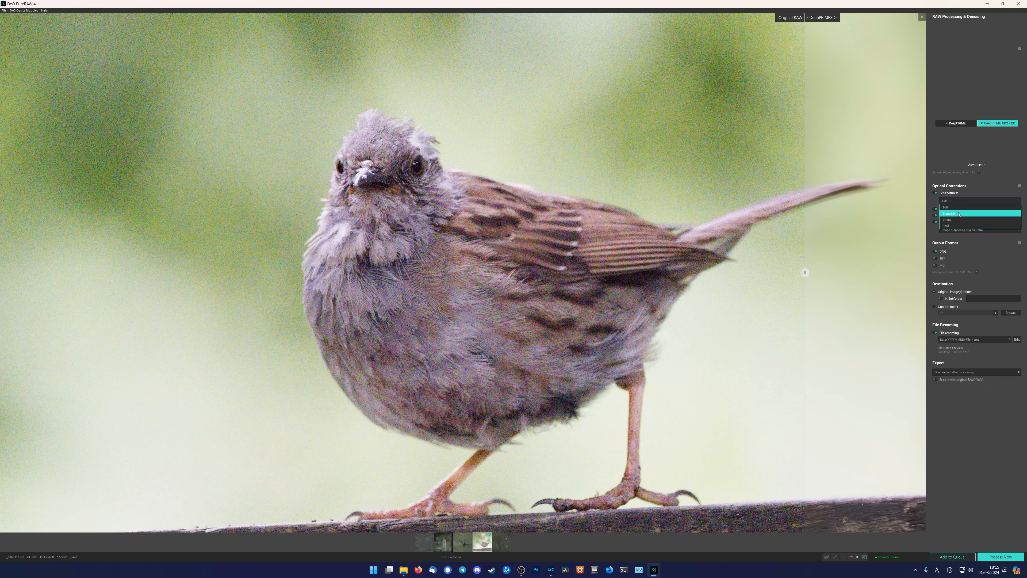
click(959, 208)
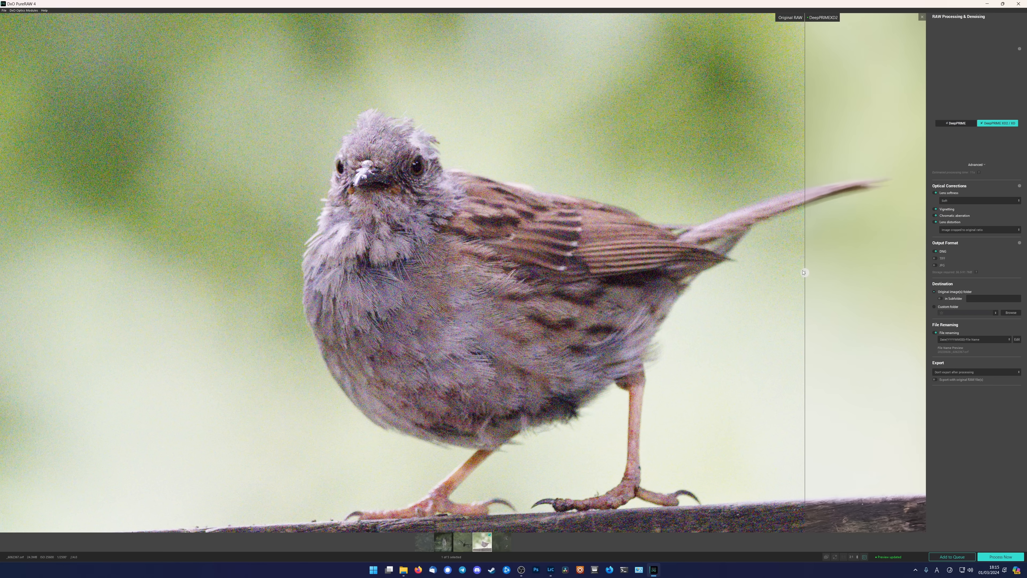
drag(805, 273, 166, 263)
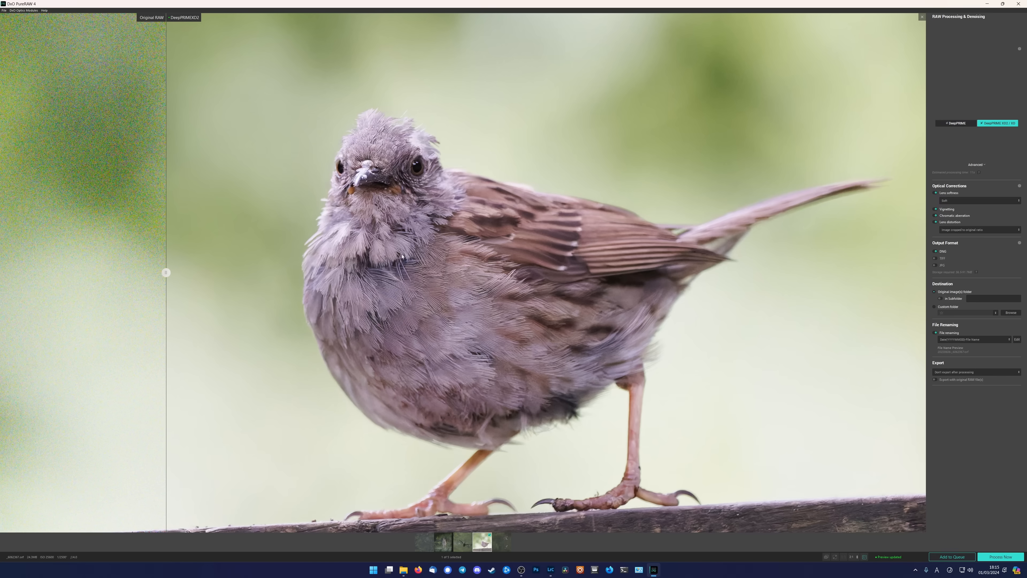
drag(167, 278, 229, 299)
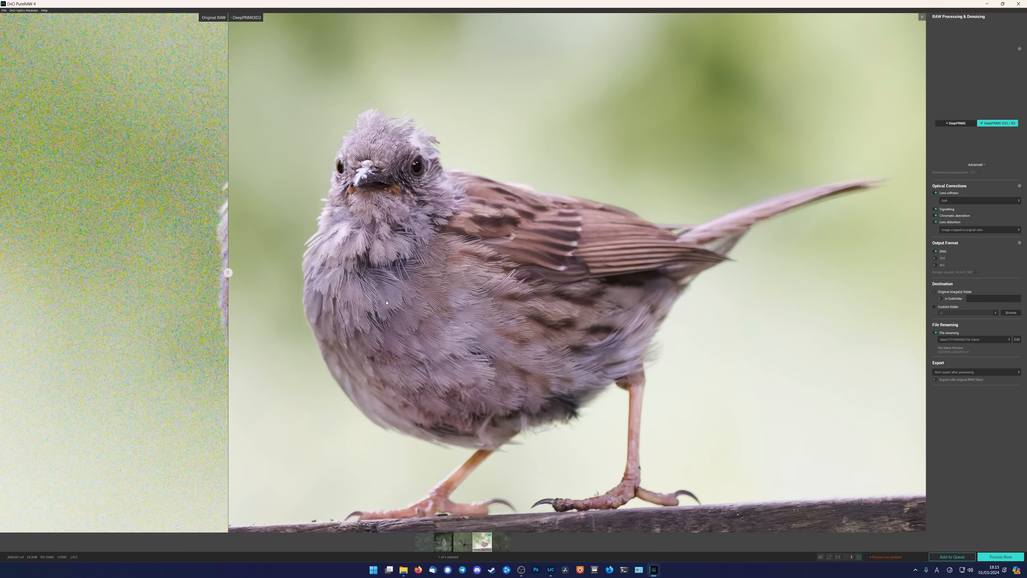
scroll(417, 312, up, 3)
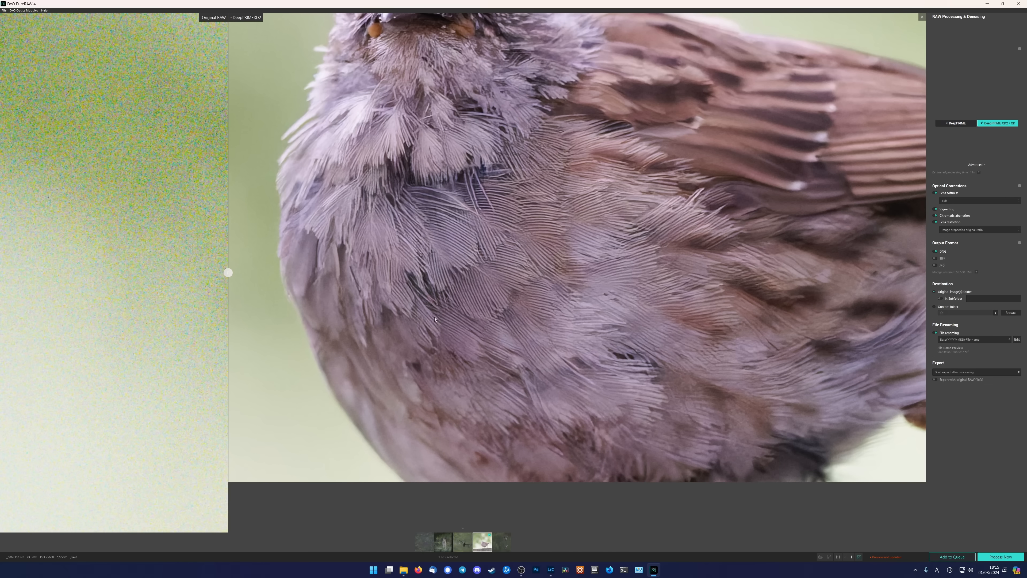
drag(227, 273, 220, 299)
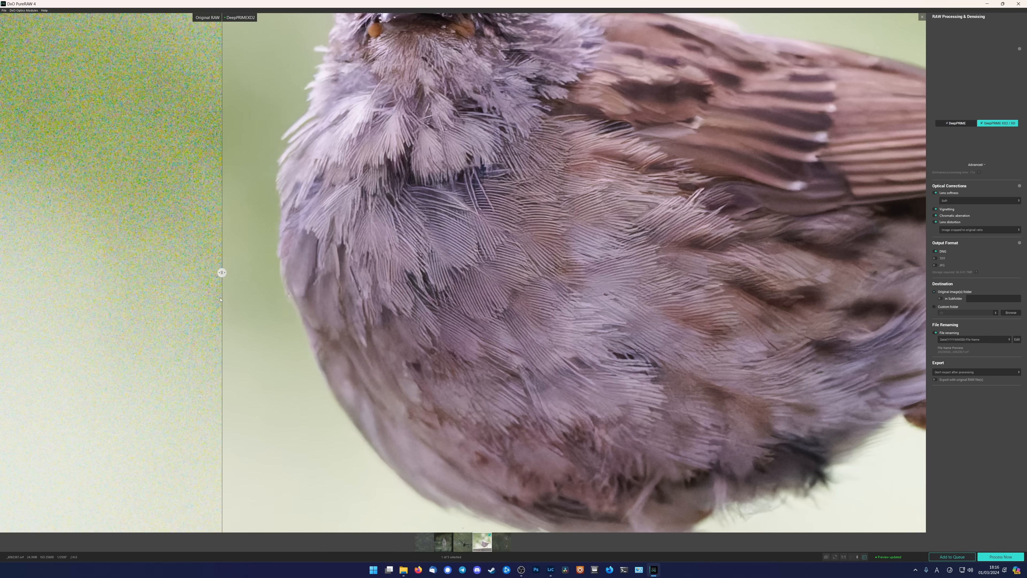
Try the Standard and Hard lens softness settings on the bird's feathers.
click(1006, 201)
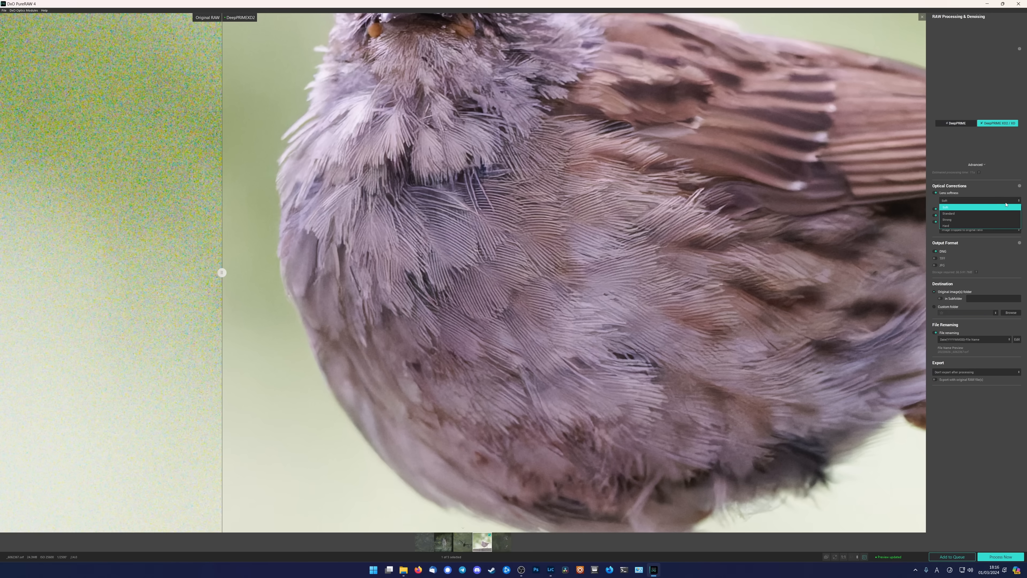
click(966, 213)
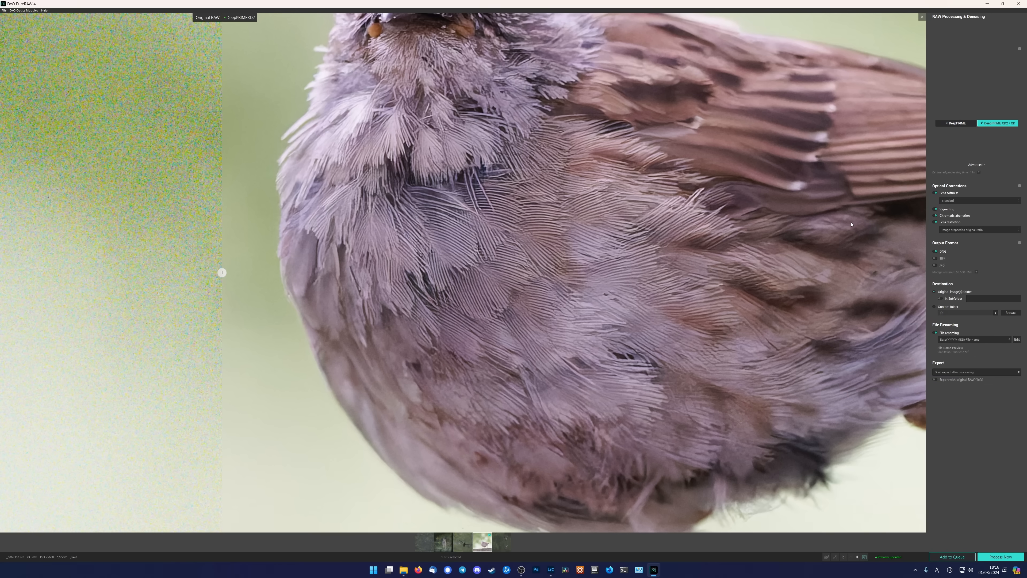
click(1012, 202)
click(977, 225)
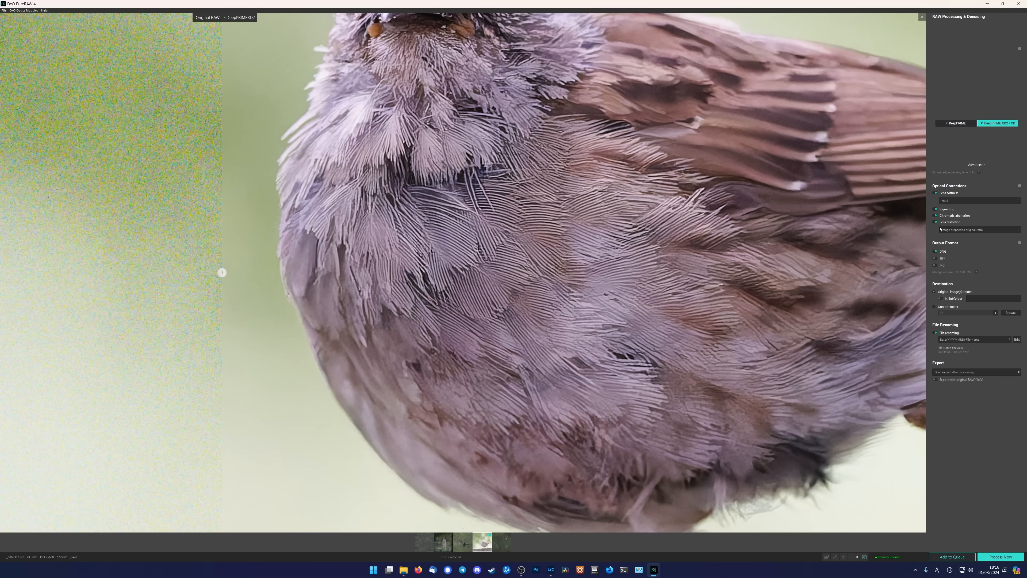
Set lens softness to Soft, switching the correction off and on to compare its effect.
click(967, 201)
click(963, 207)
click(935, 193)
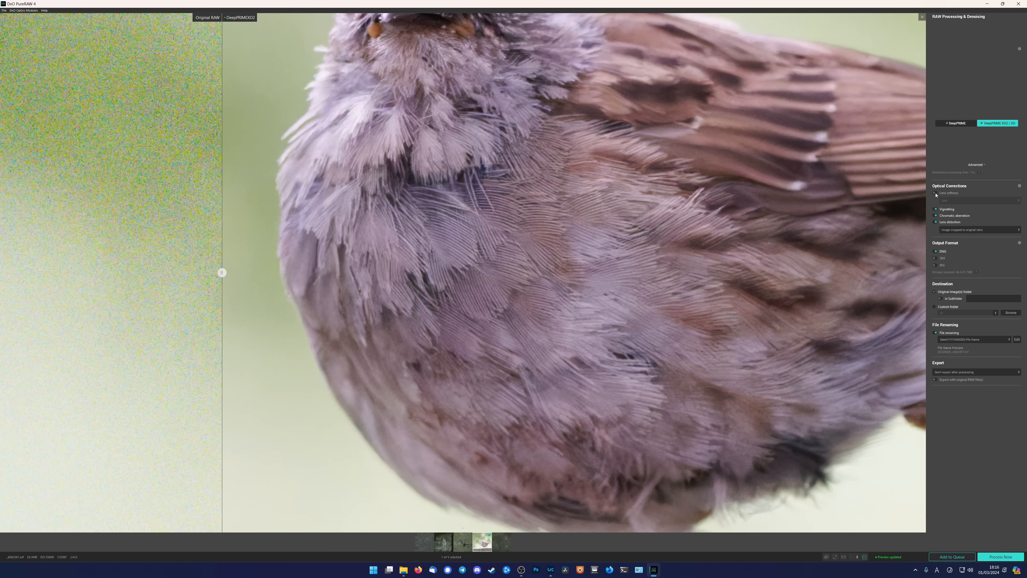
click(935, 193)
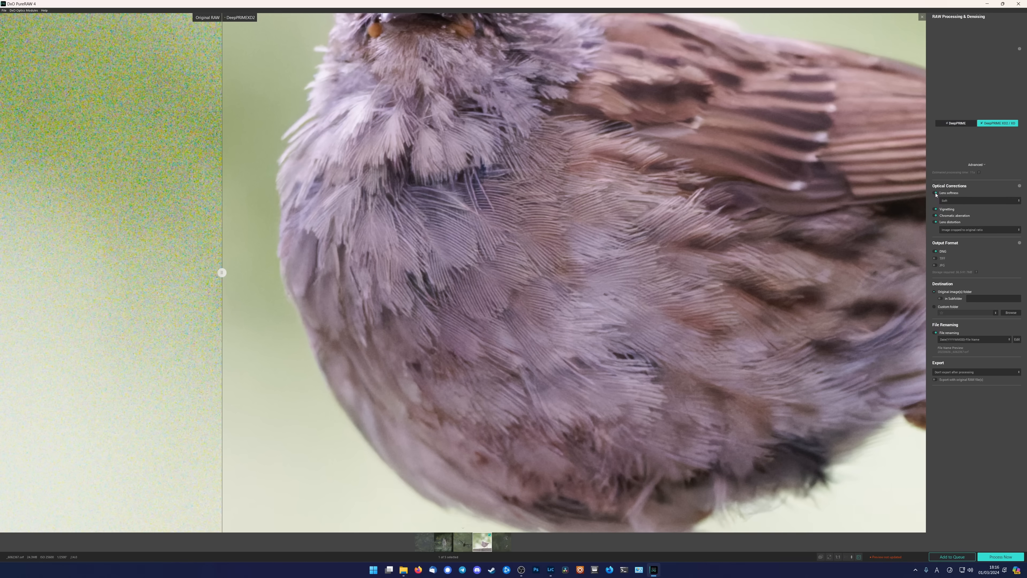
Process the bird photo immediately with the chosen denoising and optical correction settings.
scroll(676, 206, down, 1)
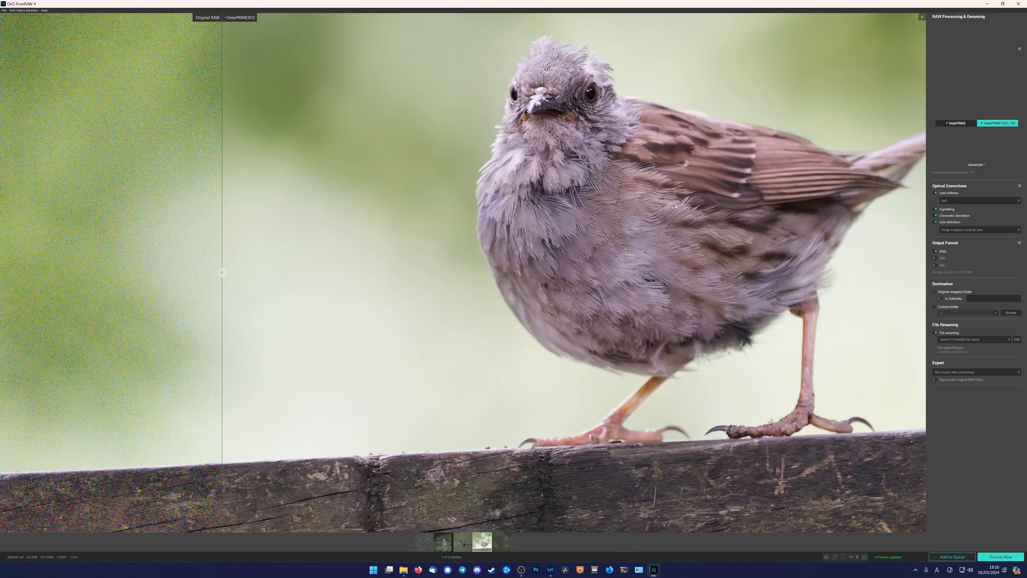
drag(595, 210, 511, 278)
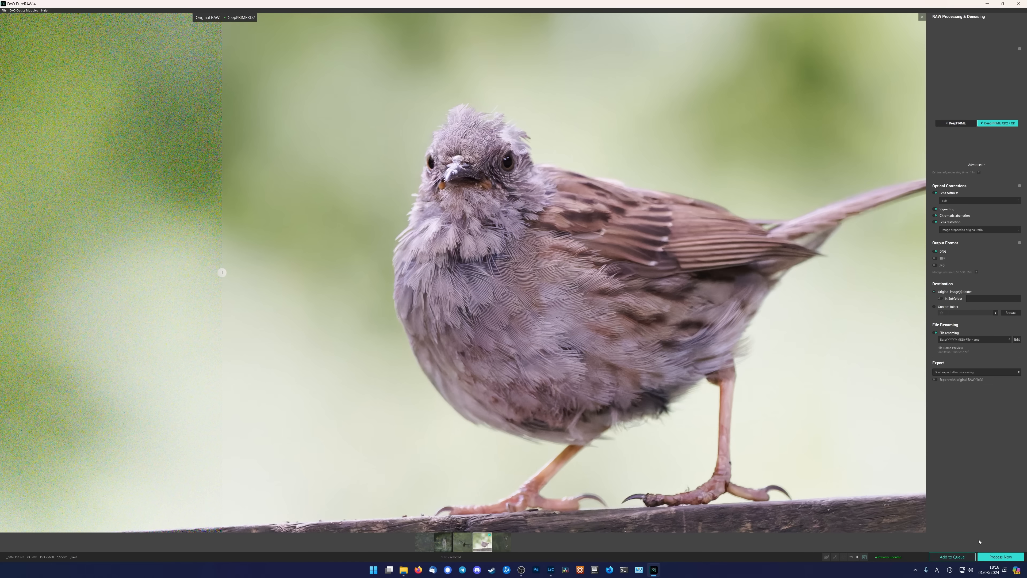
click(1000, 556)
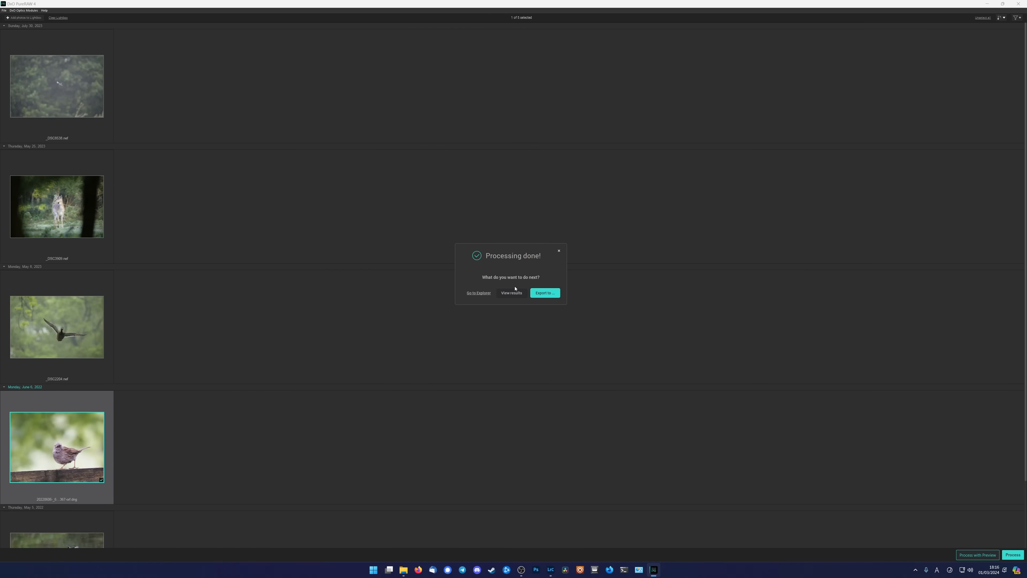
View the processed bird photo and compare it with the original across the feathers, legs, fence and background.
click(513, 291)
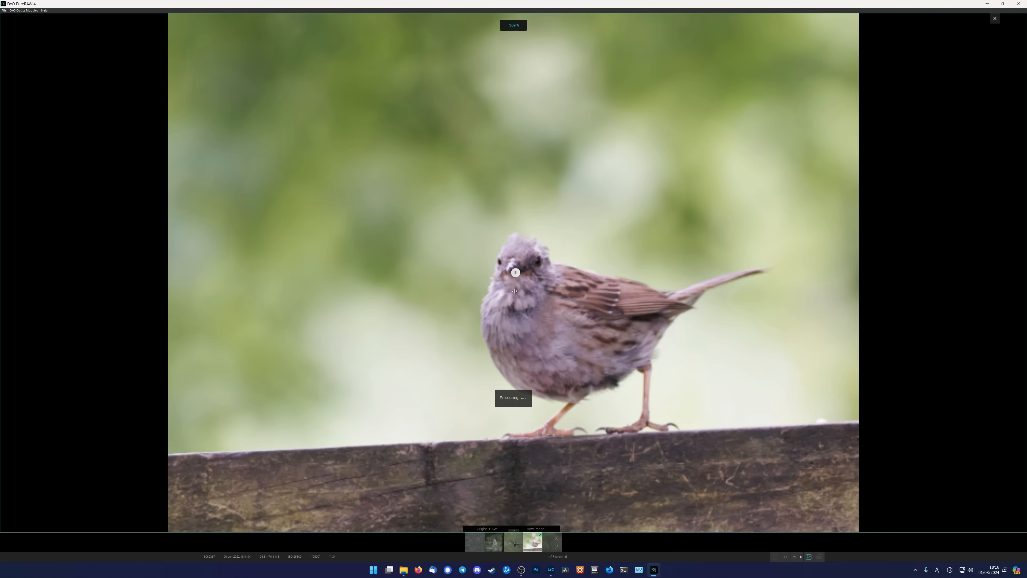
mouse_move(515, 272)
mouse_down()
mouse_move(323, 271)
mouse_move(851, 271)
mouse_move(449, 227)
mouse_move(703, 242)
mouse_move(344, 251)
mouse_move(470, 263)
mouse_move(465, 283)
mouse_move(506, 288)
mouse_up()
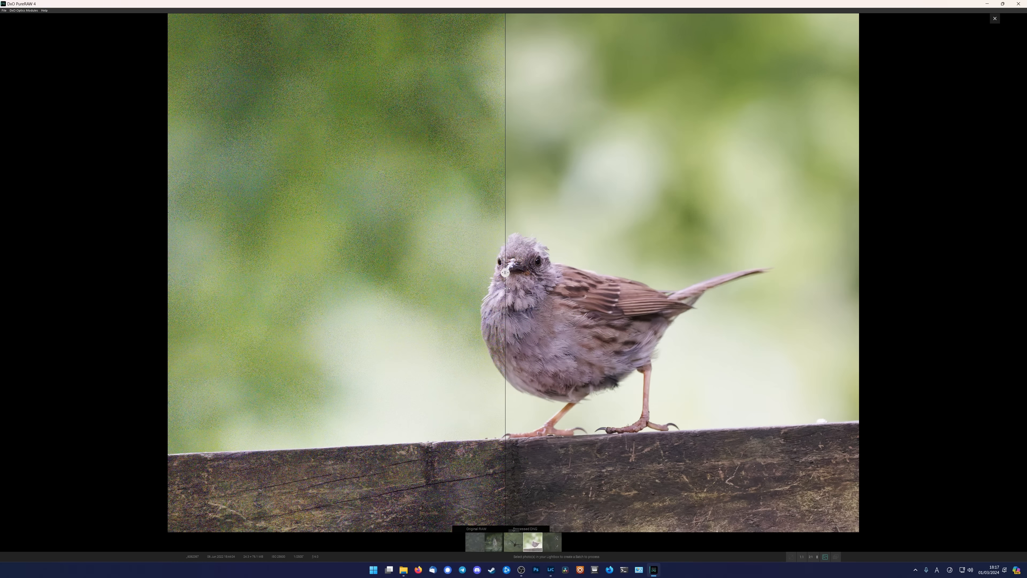
scroll(639, 491, up, 5)
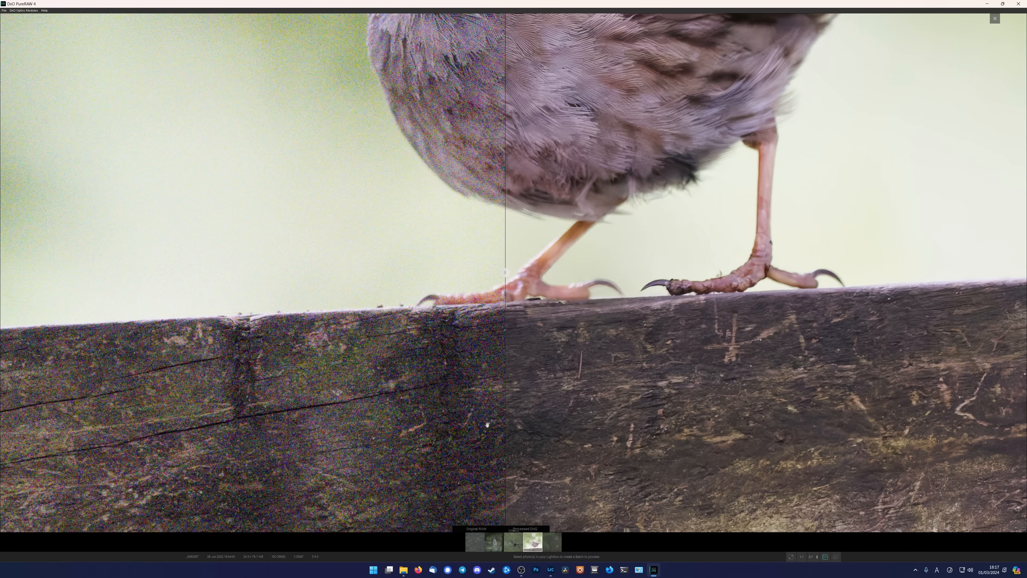
drag(743, 112, 764, 298)
drag(726, 268, 698, 292)
drag(493, 270, 279, 244)
click(451, 229)
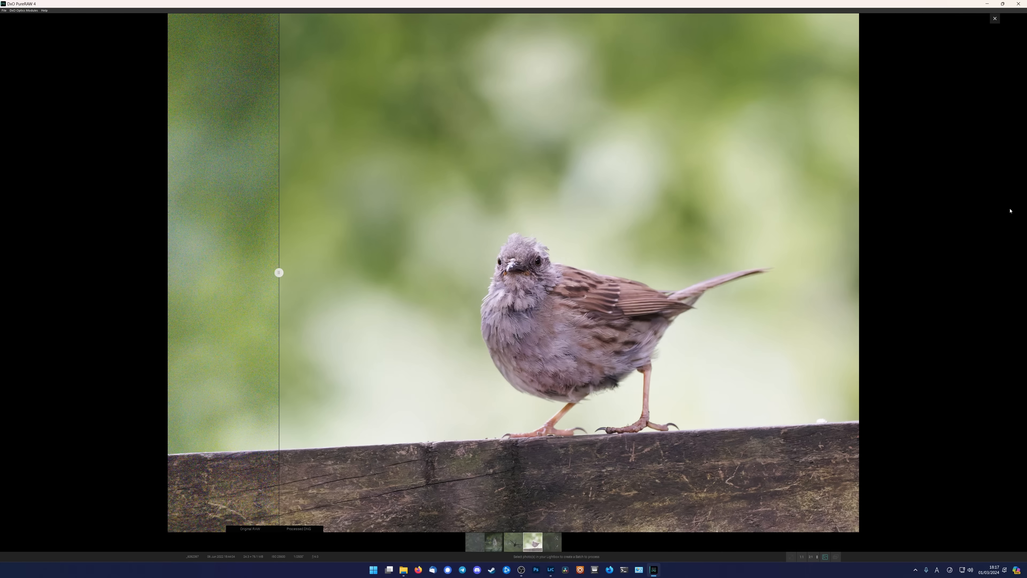
Close the results view and open the deer photo in the processing preview.
click(995, 19)
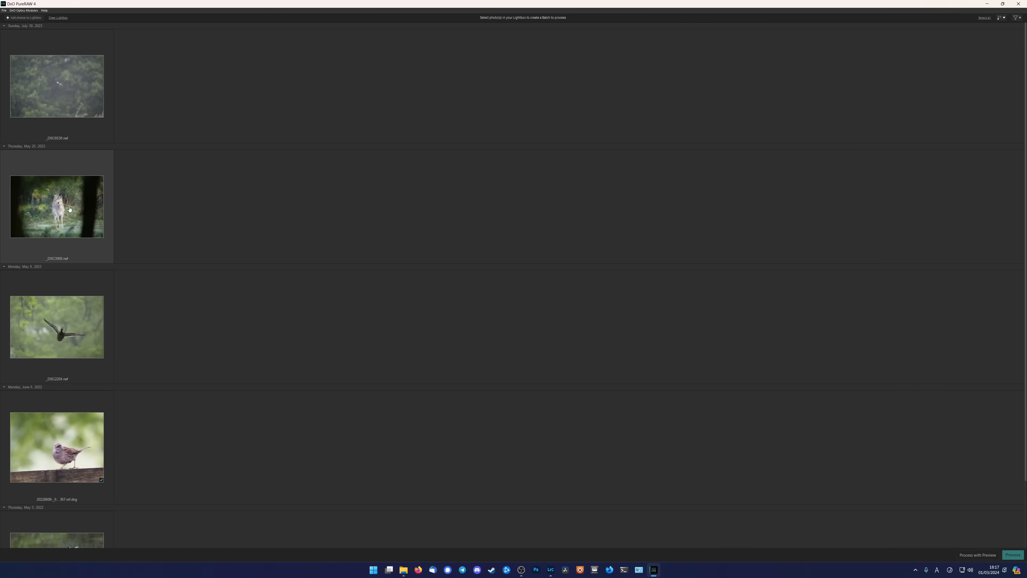
click(978, 555)
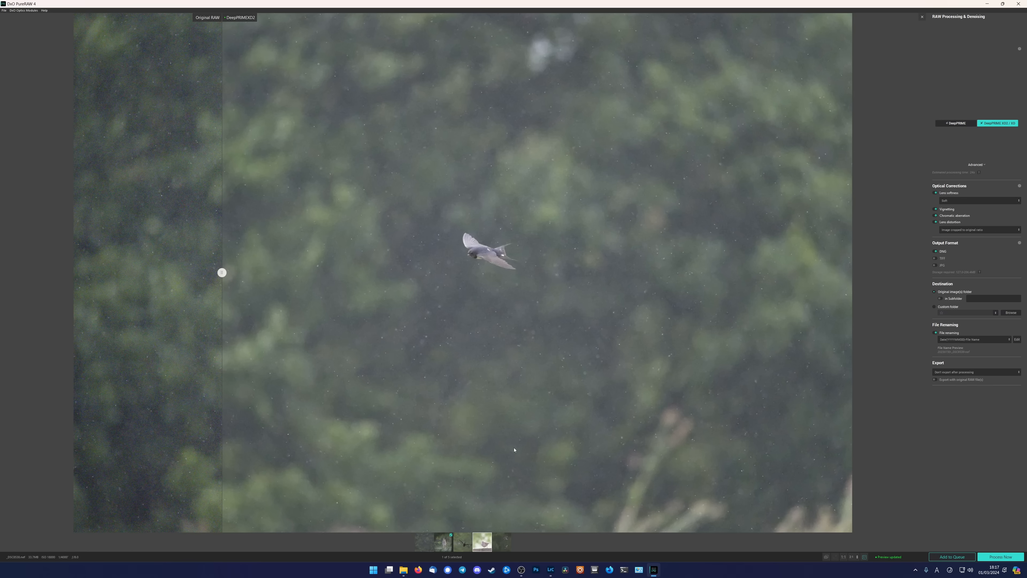
click(444, 543)
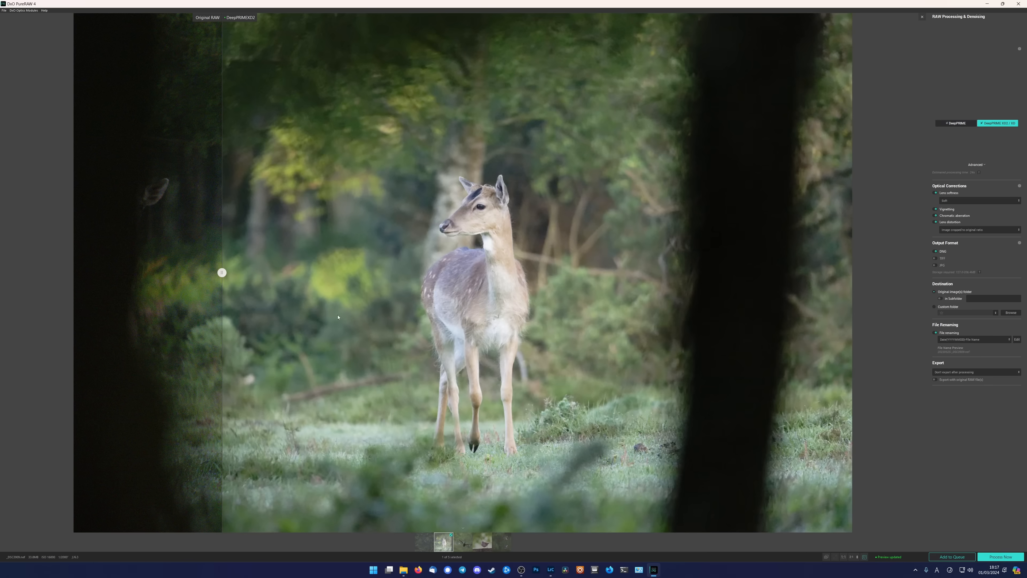
Compare the original RAW with the denoised preview on the deer's body and head up close.
drag(221, 272, 361, 272)
click(481, 292)
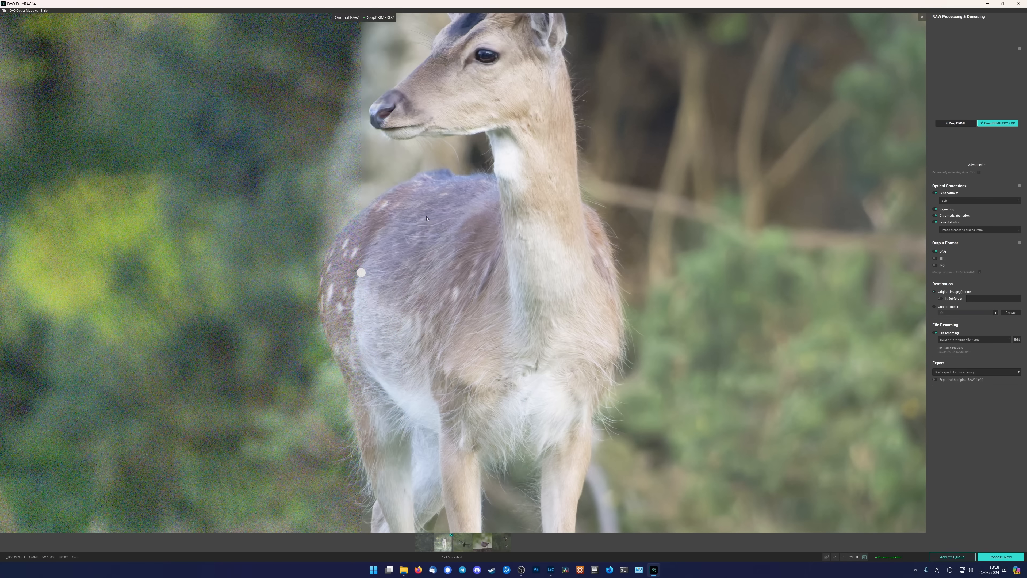
drag(517, 145, 497, 249)
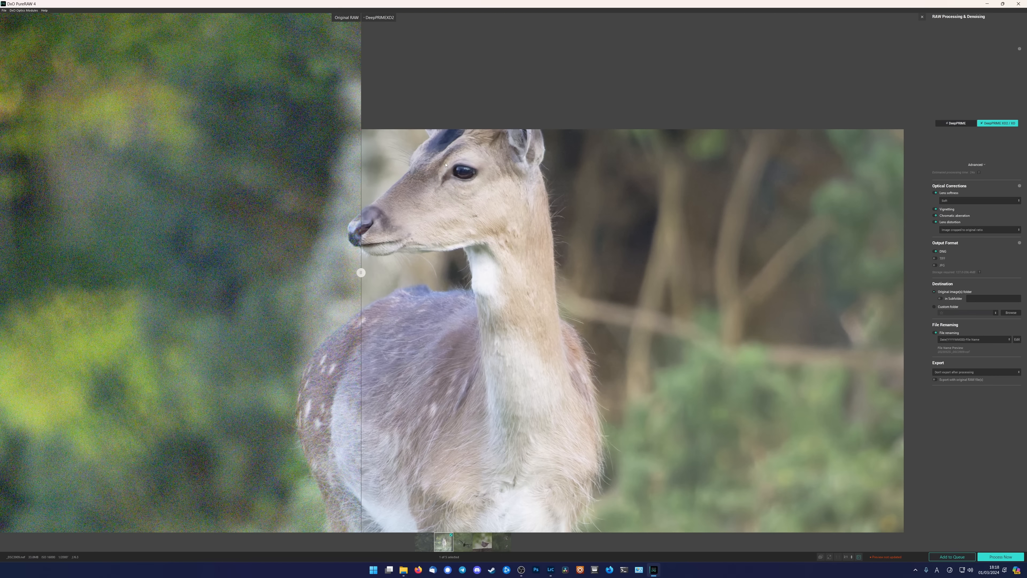